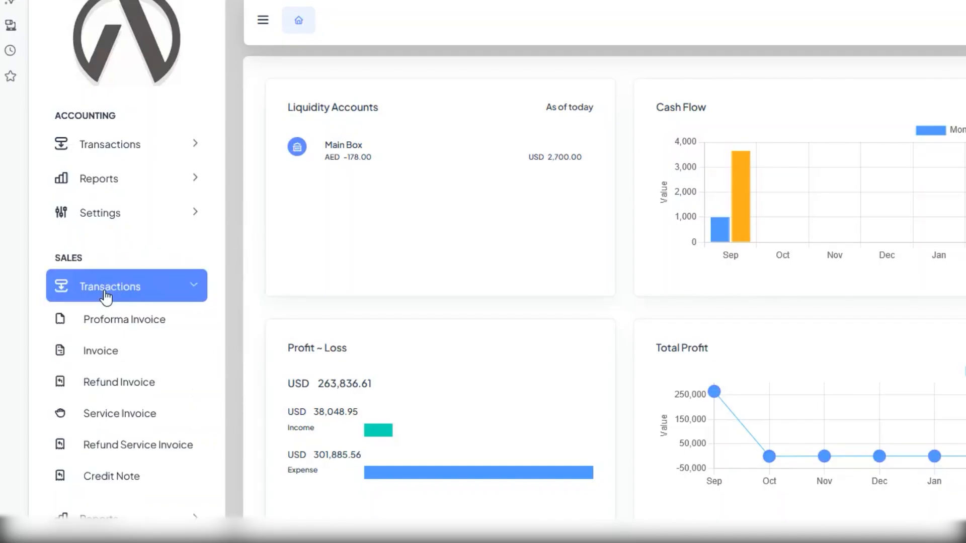
Step: Open the Refund Service Invoices list under Sales > Transactions
{"action": "left_click", "coordinate": [111, 448]}
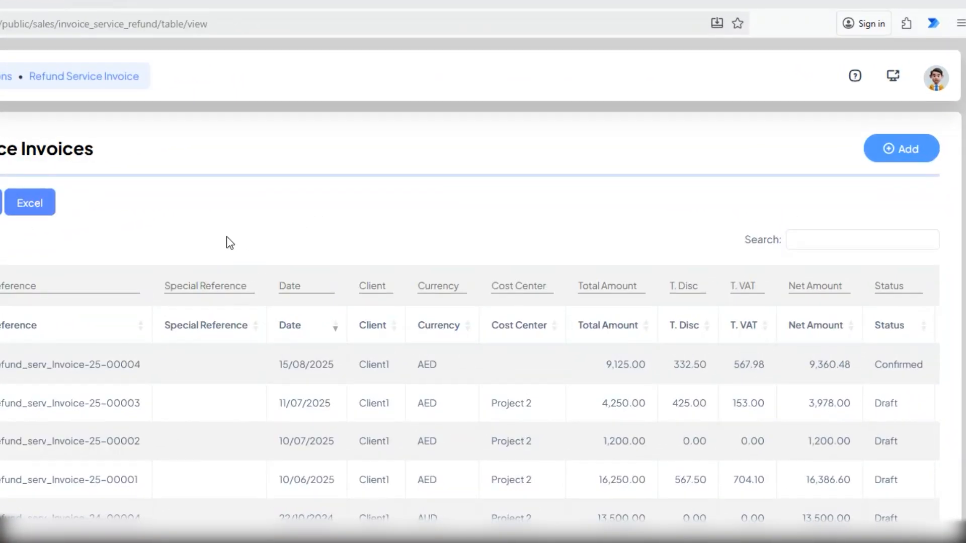
Step: Start a new refund service invoice under business unit Essentialz LLC
{"action": "left_click", "coordinate": [895, 151]}
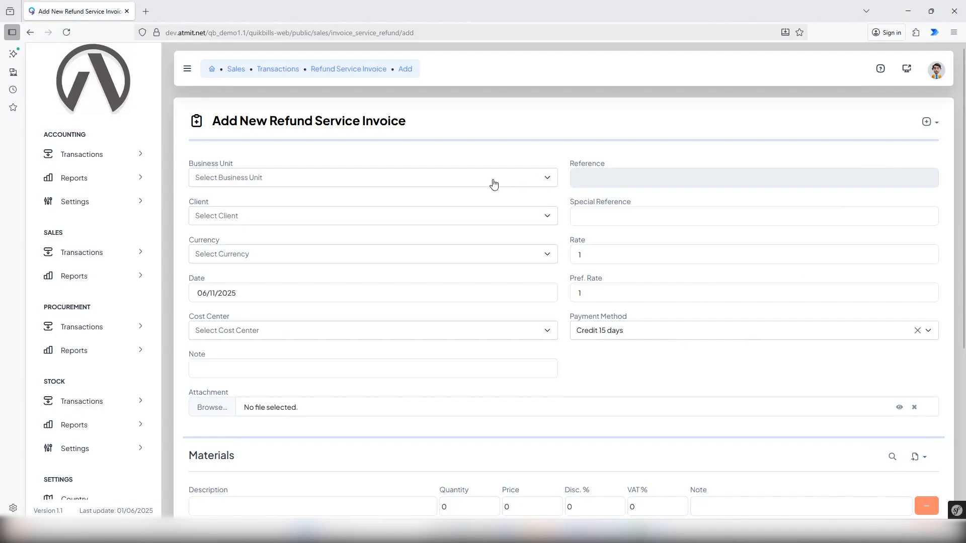
{"action": "left_click", "coordinate": [468, 179]}
{"action": "type", "text": "ess"}
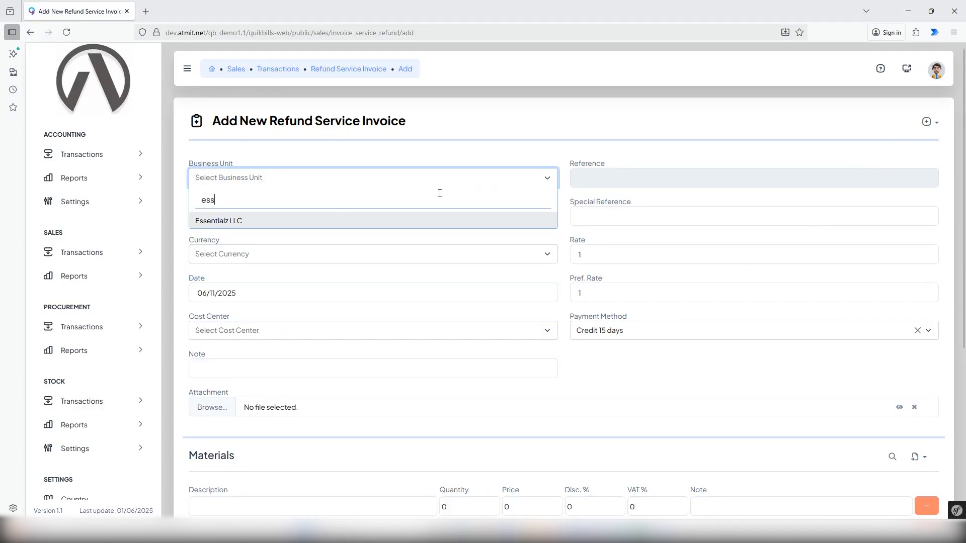
{"action": "left_click", "coordinate": [238, 222]}
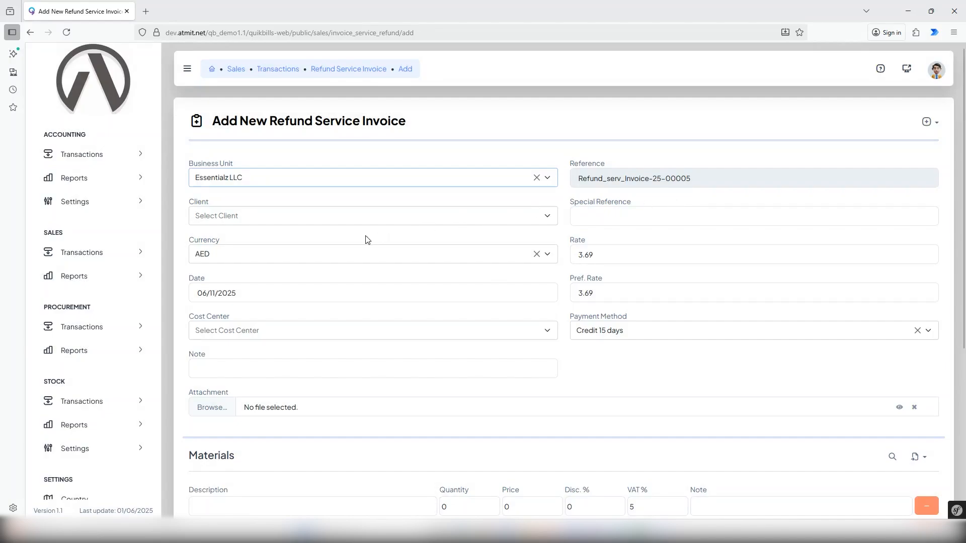
Step: Choose Client 2 as the invoice client
{"action": "left_click", "coordinate": [360, 220]}
{"action": "type", "text": "c"}
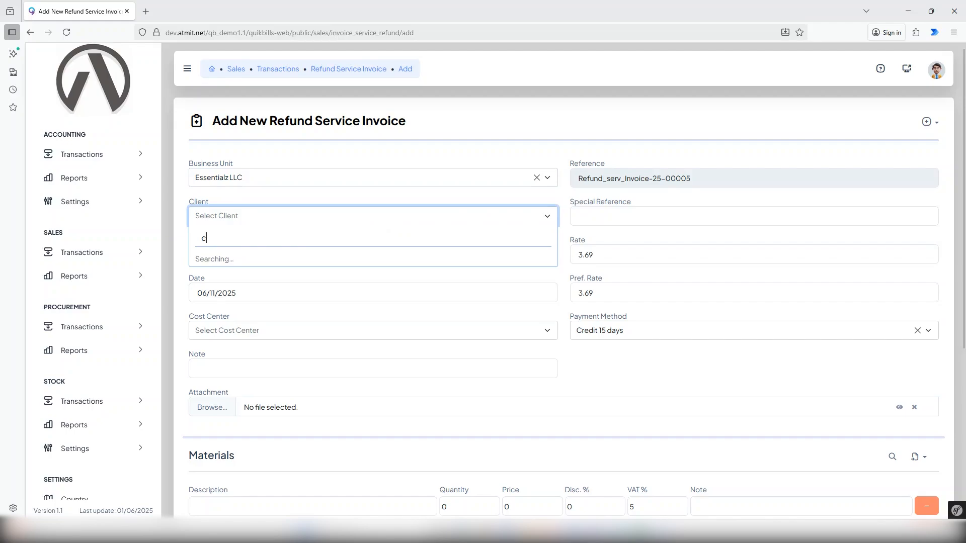
{"action": "type", "text": "li"}
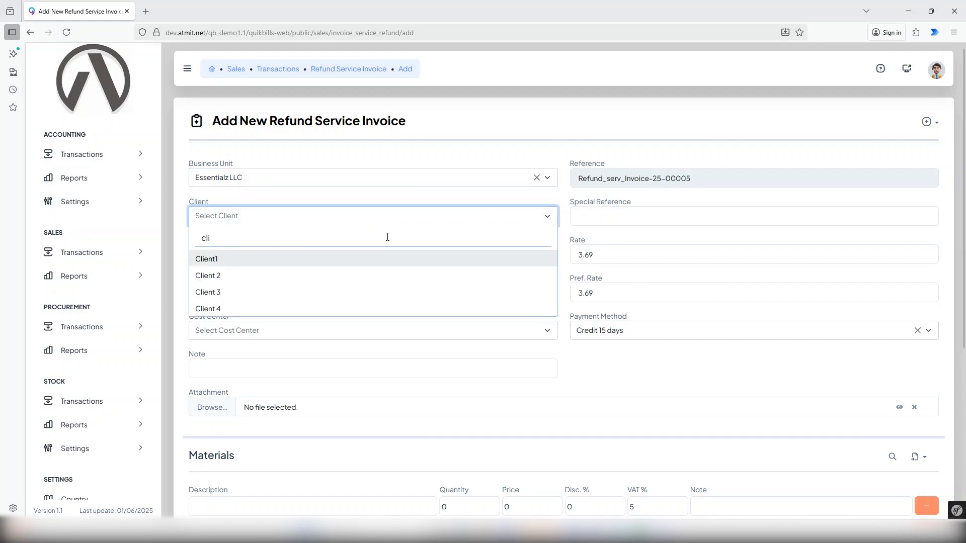
{"action": "left_click", "coordinate": [216, 277]}
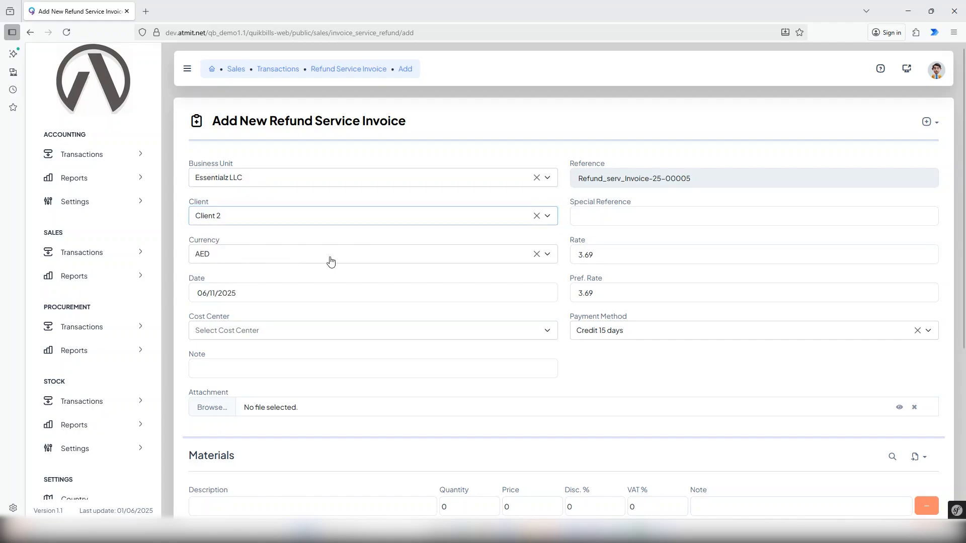
{"action": "left_click", "coordinate": [587, 217]}
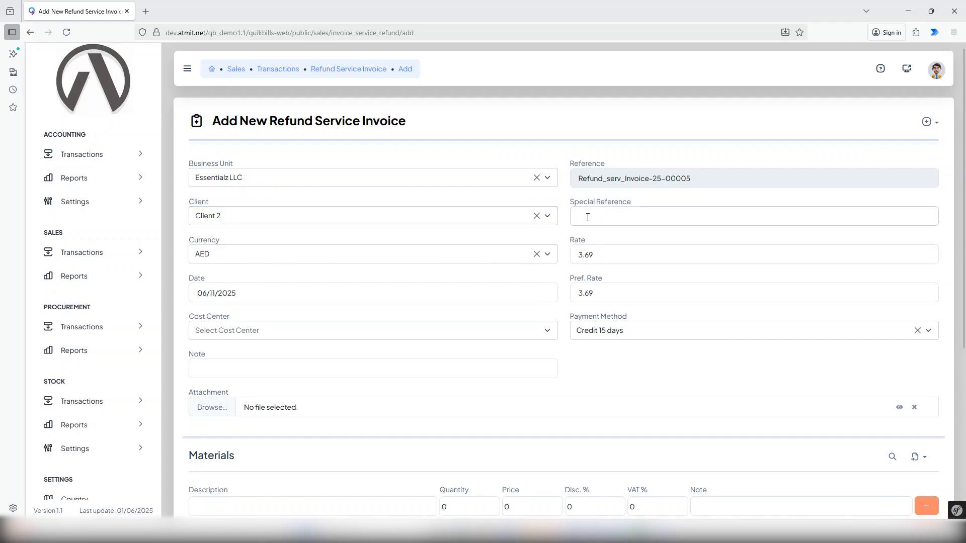
Step: Enter 'Spl Ref' as the special reference and set the cost center to Project 3
{"action": "type", "text": "Spl Ref"}
{"action": "left_click", "coordinate": [600, 294]}
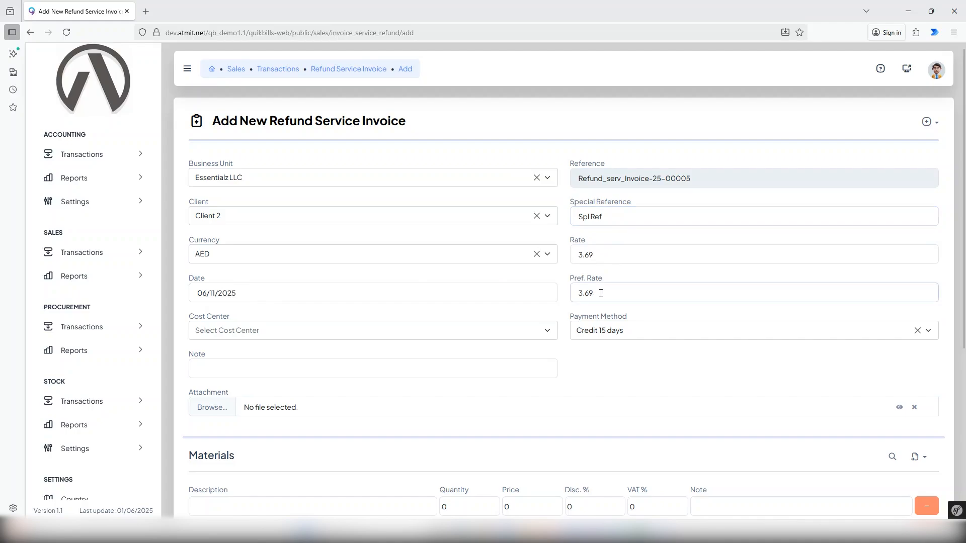
{"action": "left_click", "coordinate": [513, 330]}
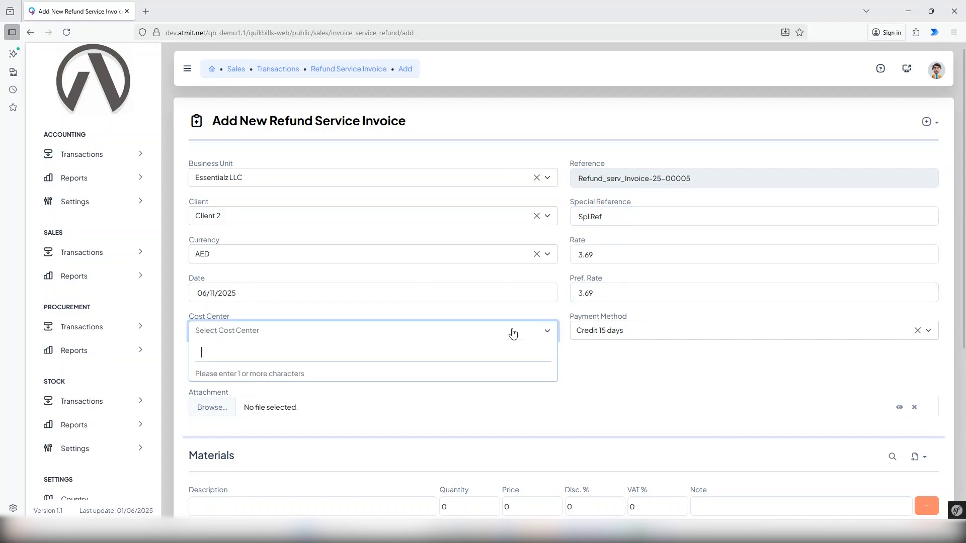
{"action": "type", "text": "c"}
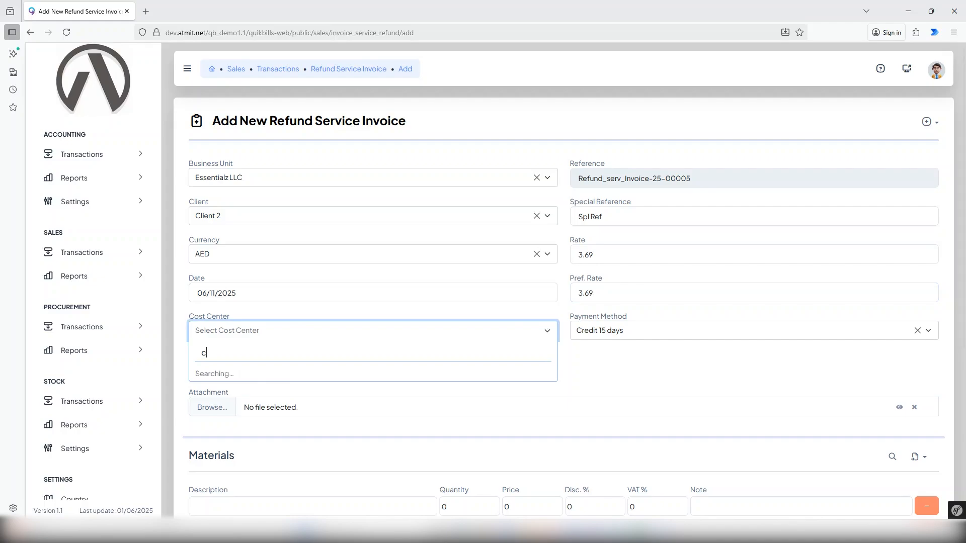
{"action": "left_click", "coordinate": [217, 405]}
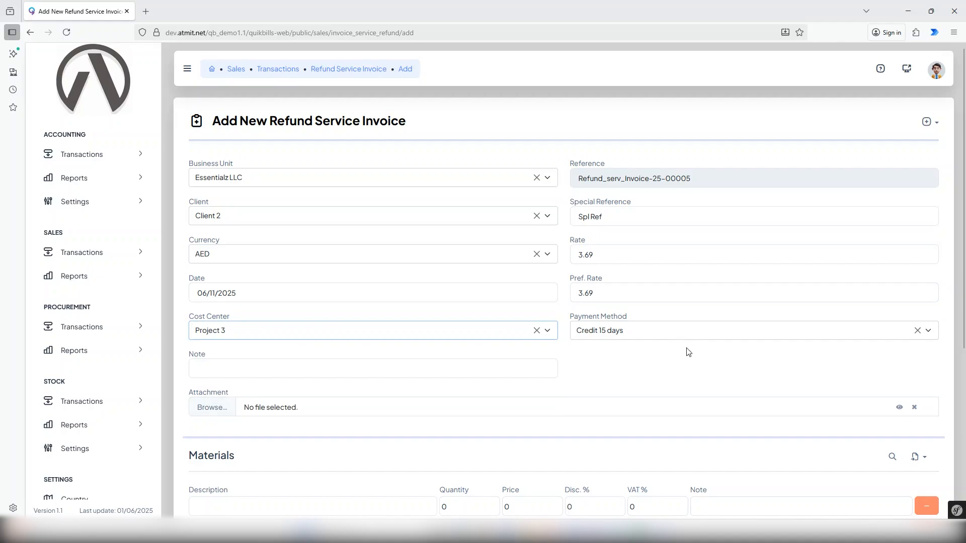
Step: Add the note 'Test Notes' to the invoice
{"action": "left_click", "coordinate": [319, 370]}
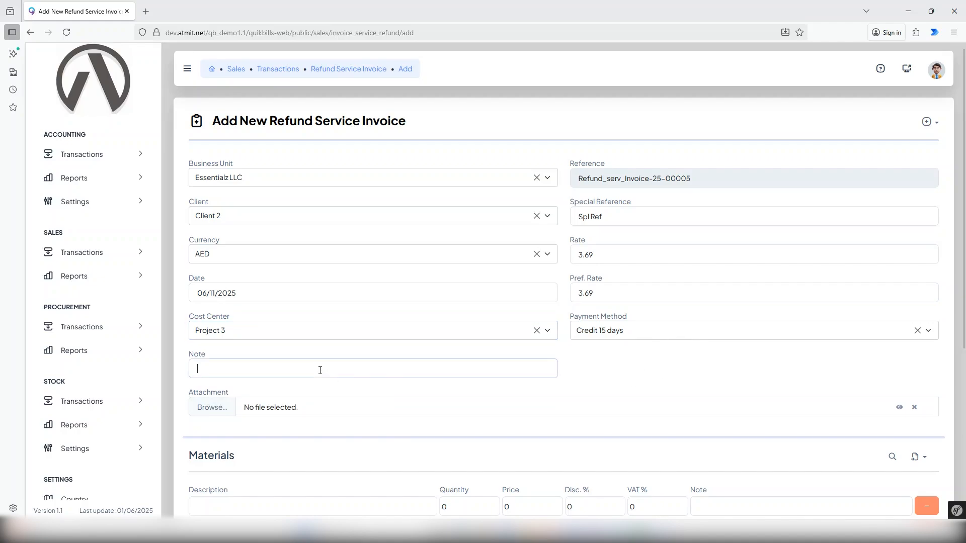
{"action": "type", "text": "Test Notes"}
{"action": "left_click", "coordinate": [661, 381]}
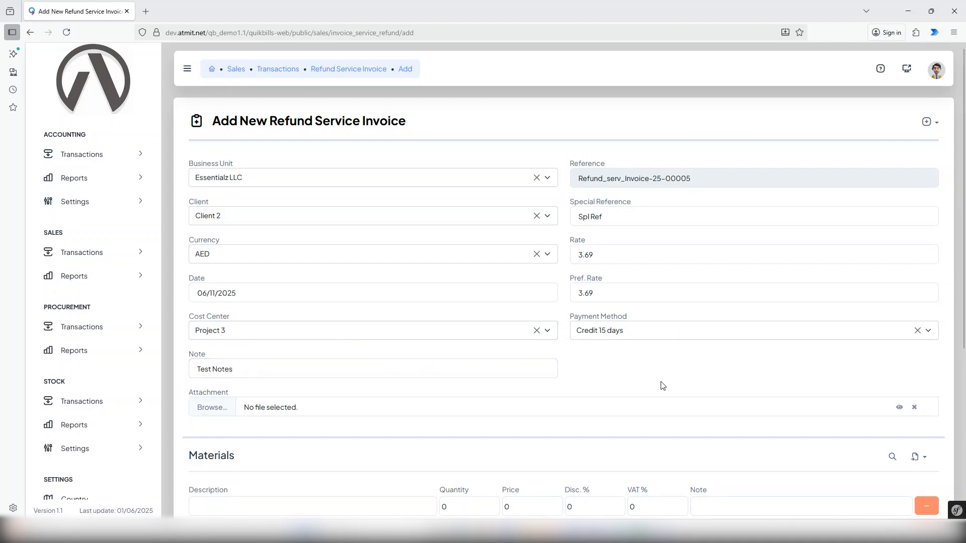
Step: Attach the Logo Atmit.bmp file from the Desktop
{"action": "left_click", "coordinate": [205, 409]}
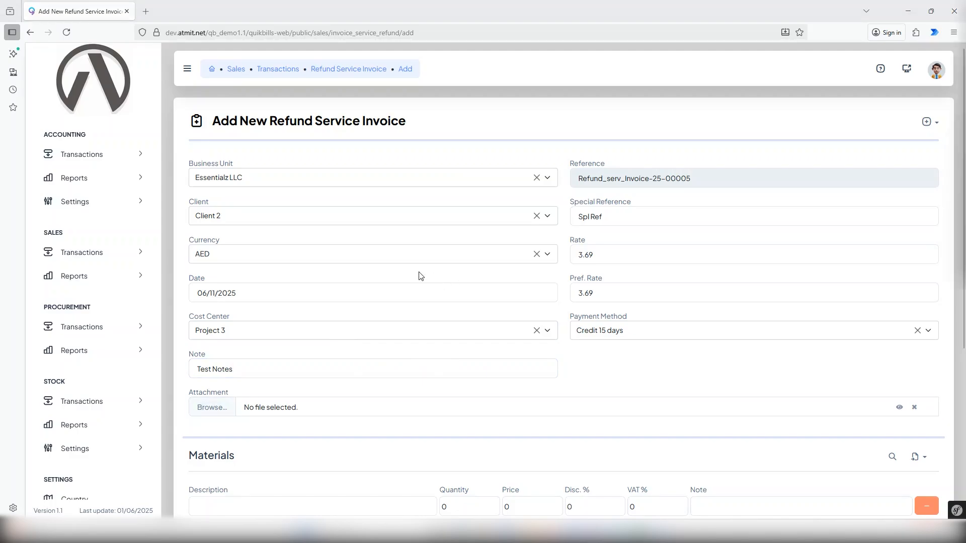
{"action": "left_click", "coordinate": [265, 138]}
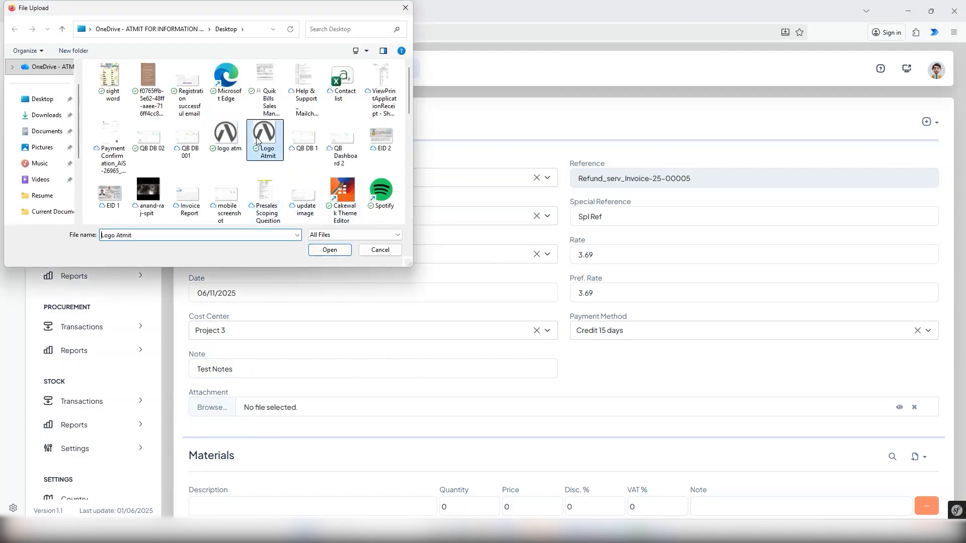
{"action": "left_click", "coordinate": [330, 250]}
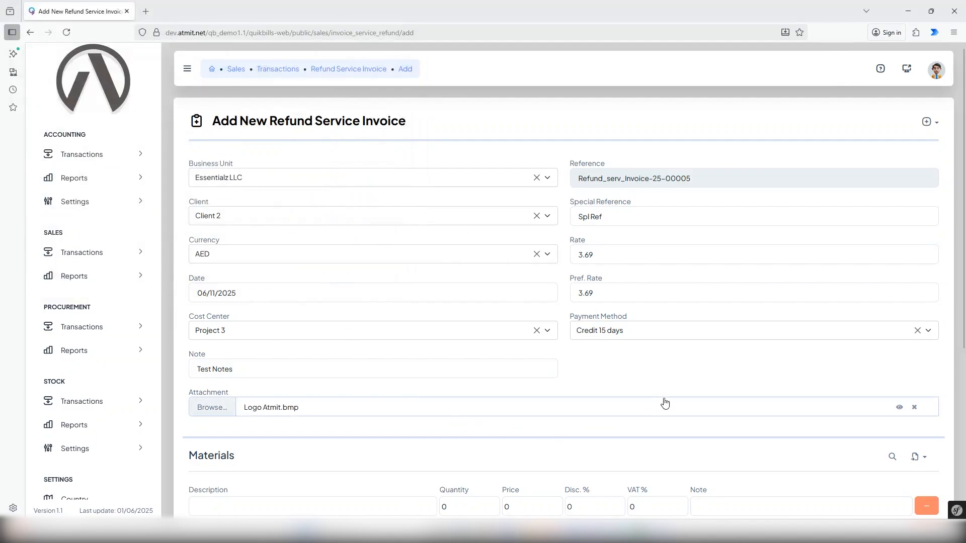
Step: Add a materials line described as Installation with quantity 1
{"action": "scroll", "coordinate": [692, 376], "scroll_direction": "down", "scroll_amount": 2}
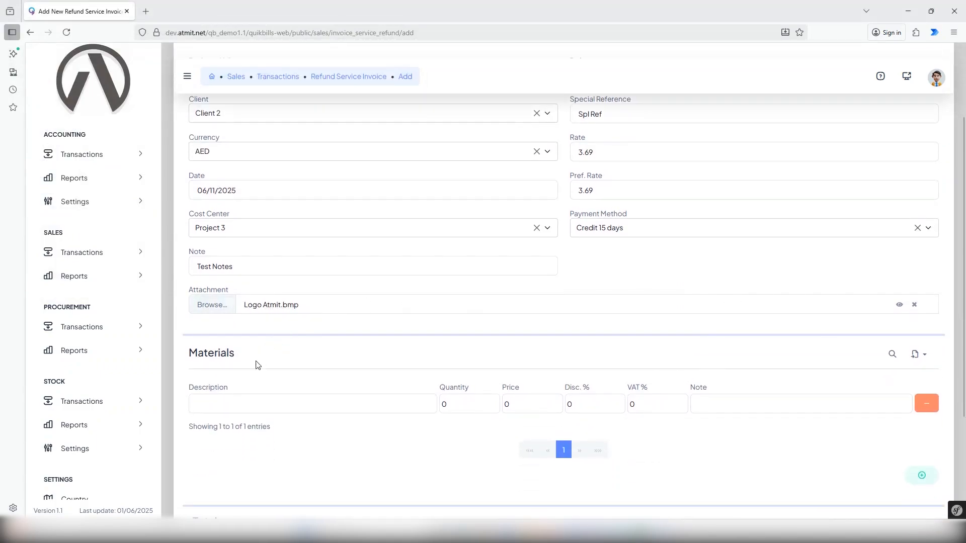
{"action": "left_click", "coordinate": [232, 403]}
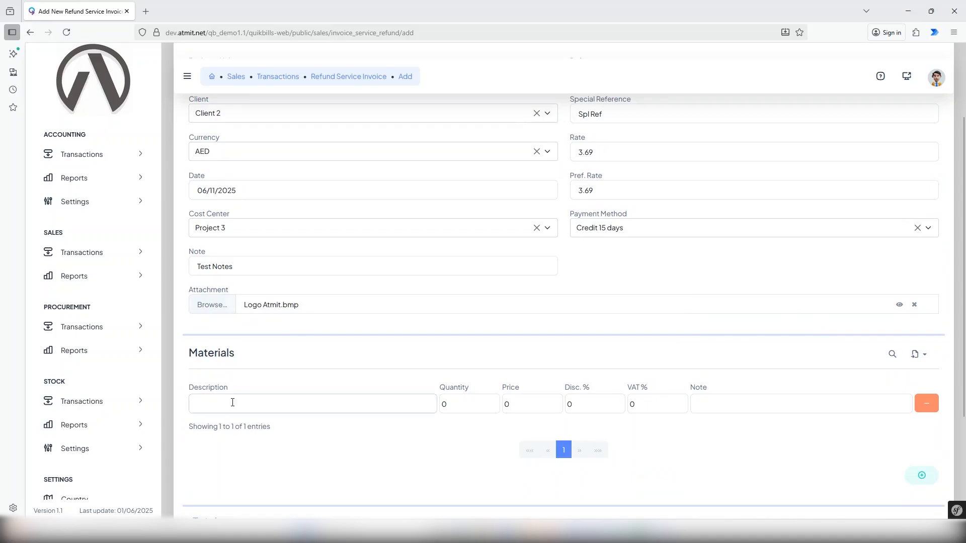
{"action": "type", "text": "Inst"}
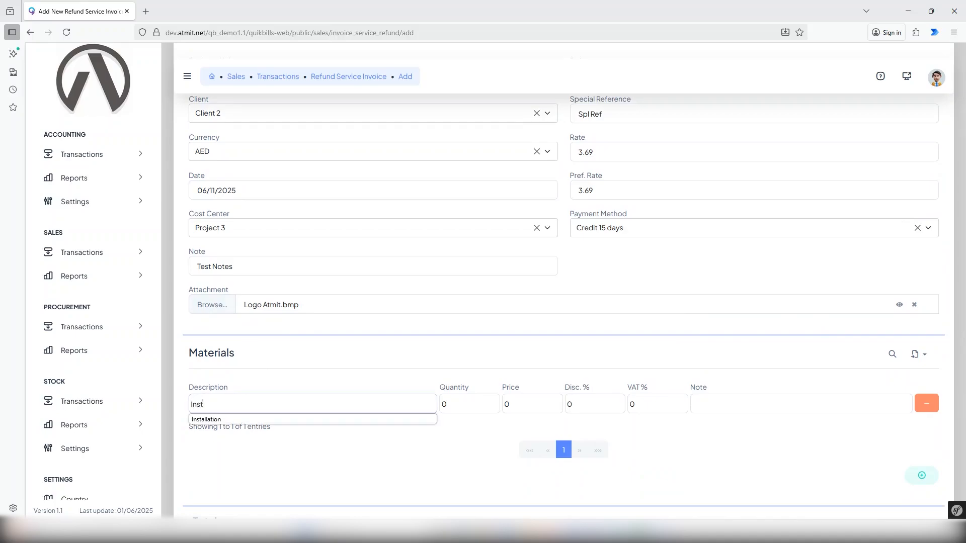
{"action": "type", "text": "allation"}
{"action": "key", "text": "Tab"}
{"action": "type", "text": "1"}
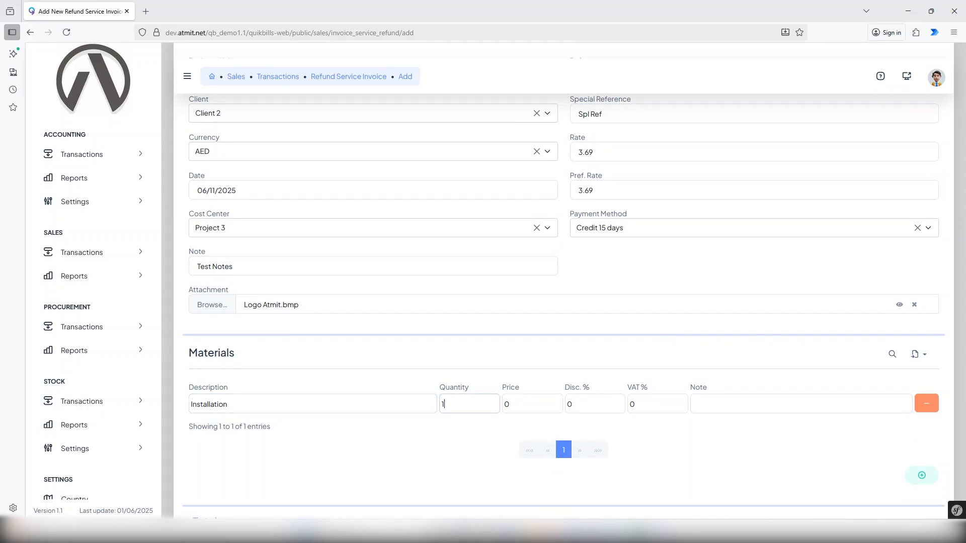
Step: Give the Installation line price 350, 2% discount, 4% VAT and note 'Test'
{"action": "left_click", "coordinate": [526, 406]}
{"action": "double_click", "coordinate": [526, 405]}
{"action": "type", "text": "350"}
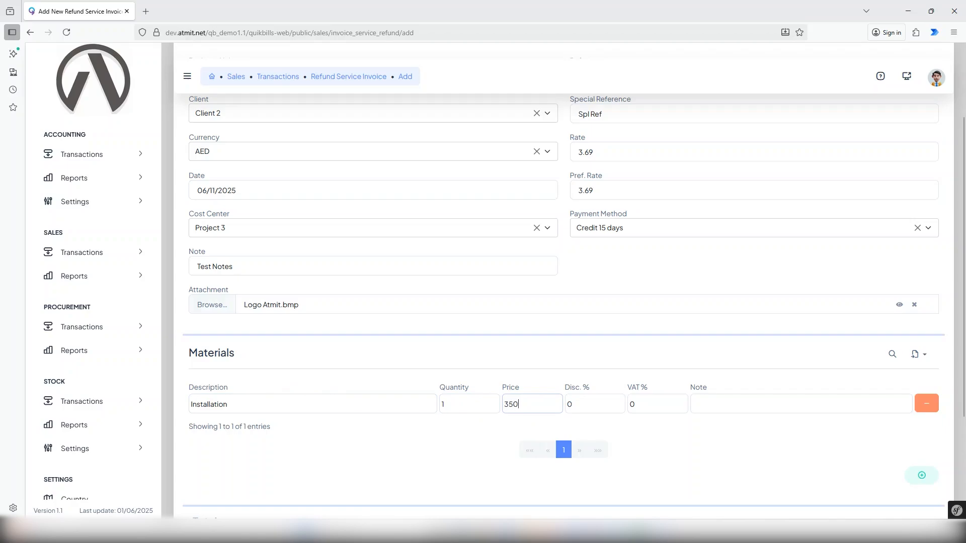
{"action": "double_click", "coordinate": [578, 400]}
{"action": "type", "text": "2"}
{"action": "key", "text": "Tab"}
{"action": "type", "text": "4"}
{"action": "left_click", "coordinate": [749, 404]}
{"action": "type", "text": "Test"}
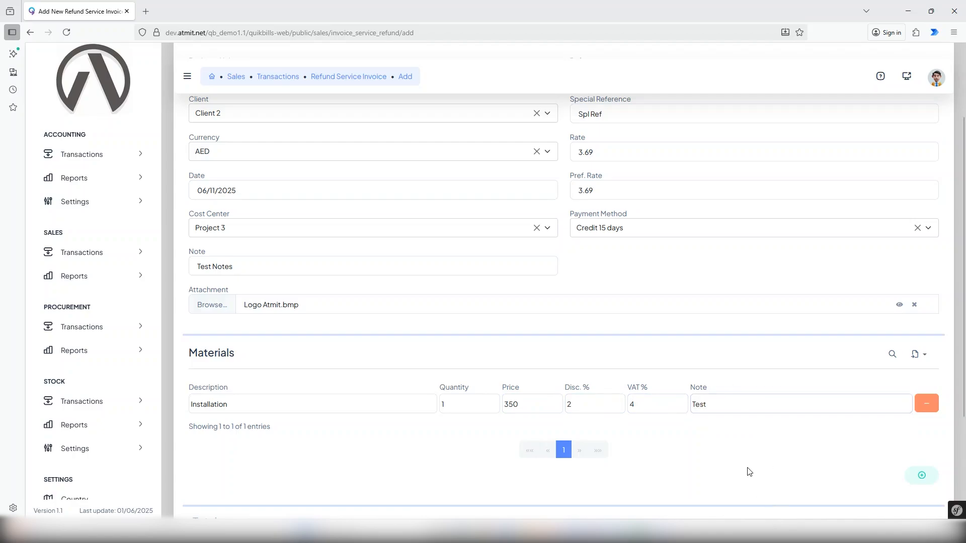
{"action": "scroll", "coordinate": [715, 433], "scroll_direction": "down", "scroll_amount": 1}
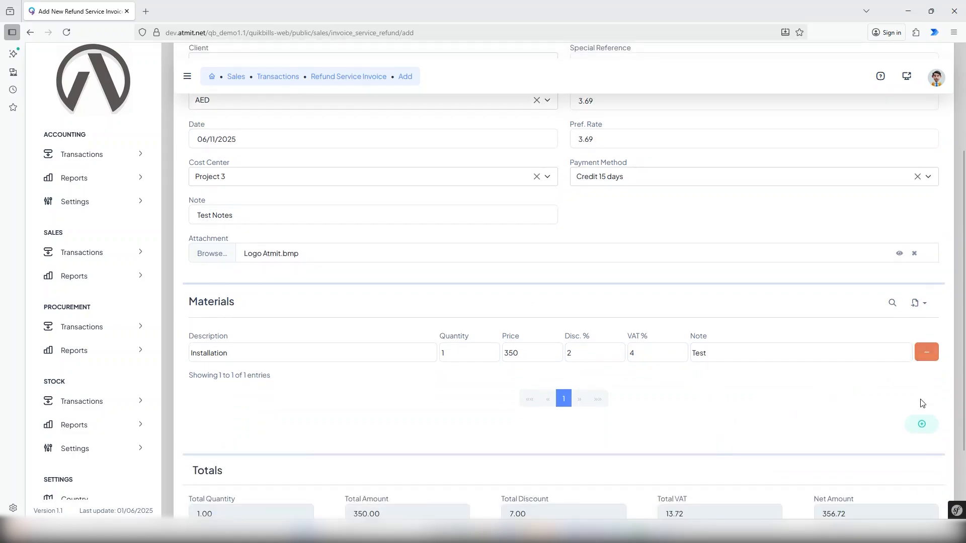
{"action": "left_click", "coordinate": [923, 427]}
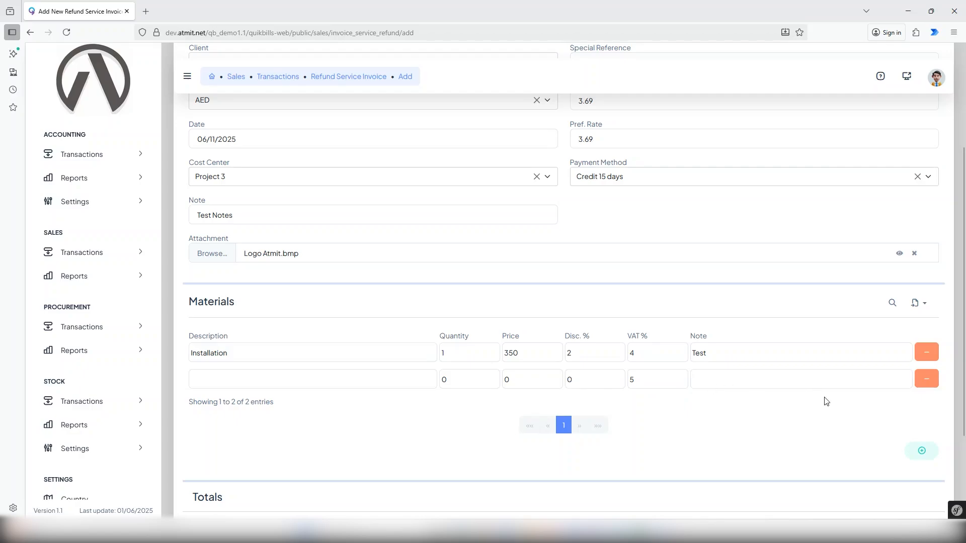
{"action": "left_click", "coordinate": [926, 382]}
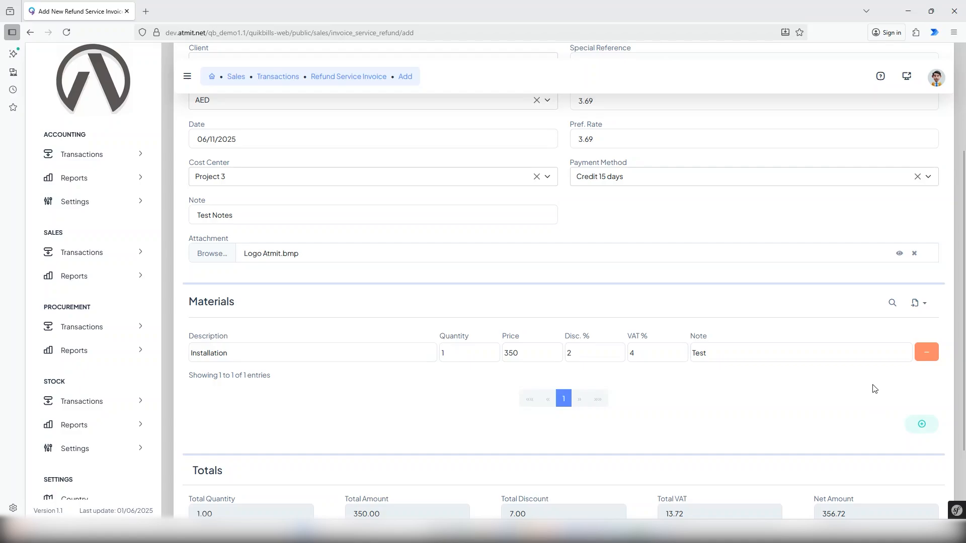
{"action": "left_click", "coordinate": [918, 304]}
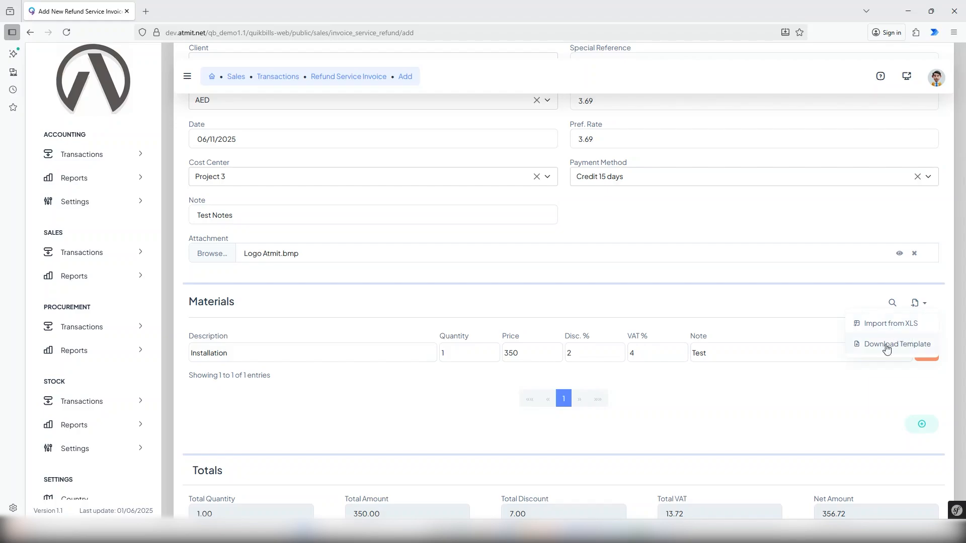
{"action": "left_click", "coordinate": [848, 412]}
{"action": "scroll", "coordinate": [849, 408], "scroll_direction": "down", "scroll_amount": 2}
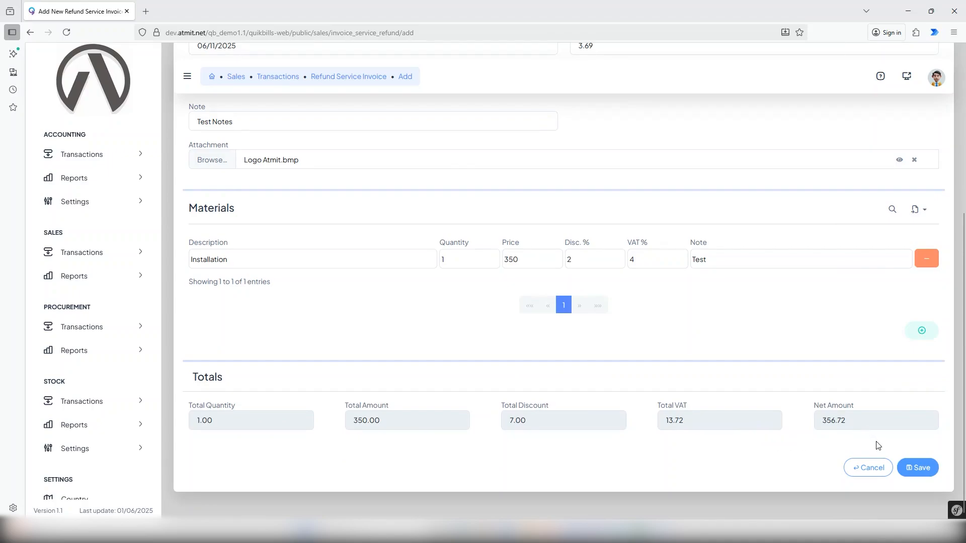
{"action": "left_click", "coordinate": [928, 471]}
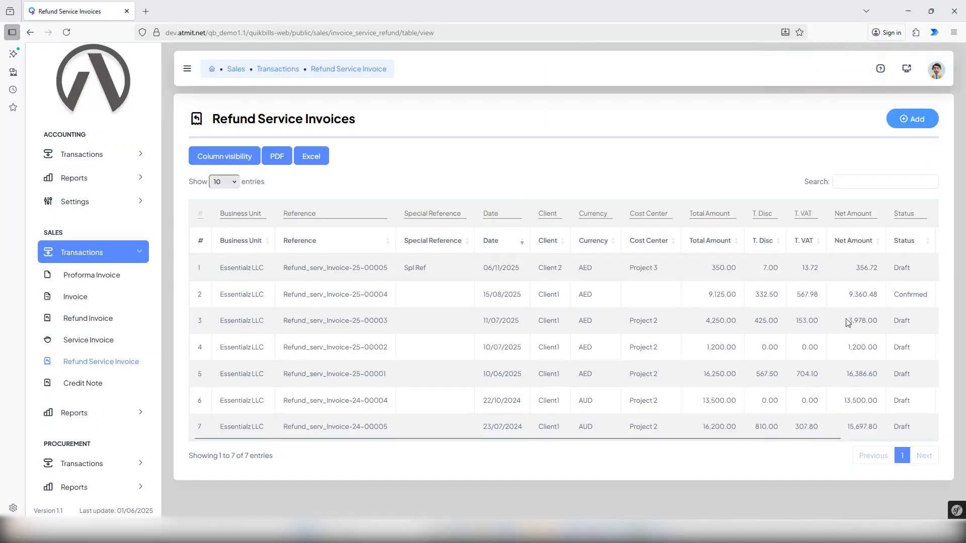
{"action": "left_click_drag", "start_coordinate": [786, 439], "coordinate": [881, 439]}
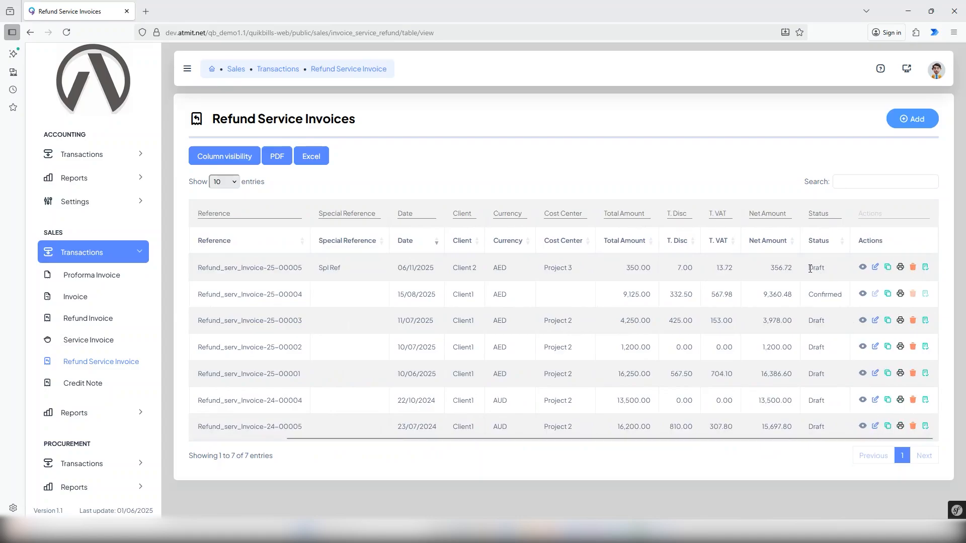
{"action": "left_click_drag", "start_coordinate": [810, 269], "coordinate": [827, 270]}
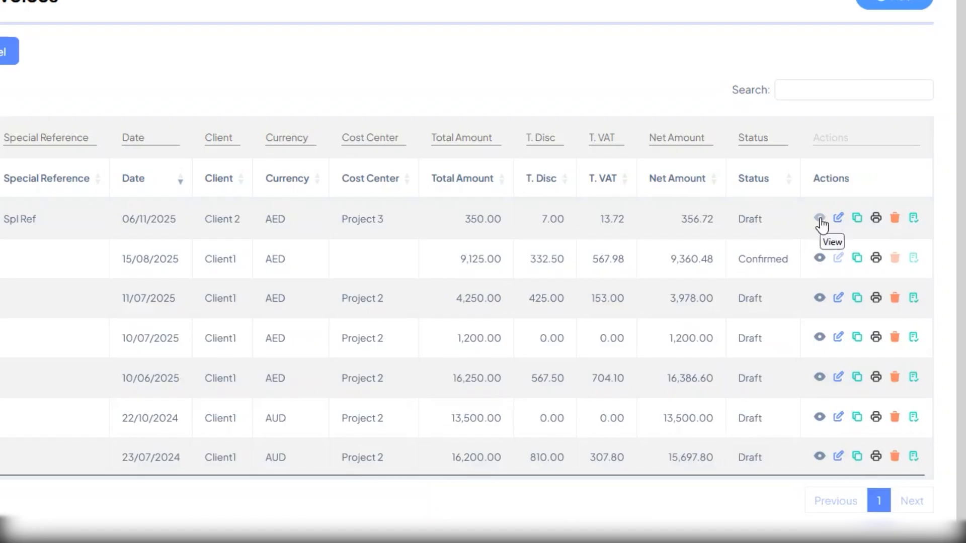
{"action": "left_click", "coordinate": [818, 220]}
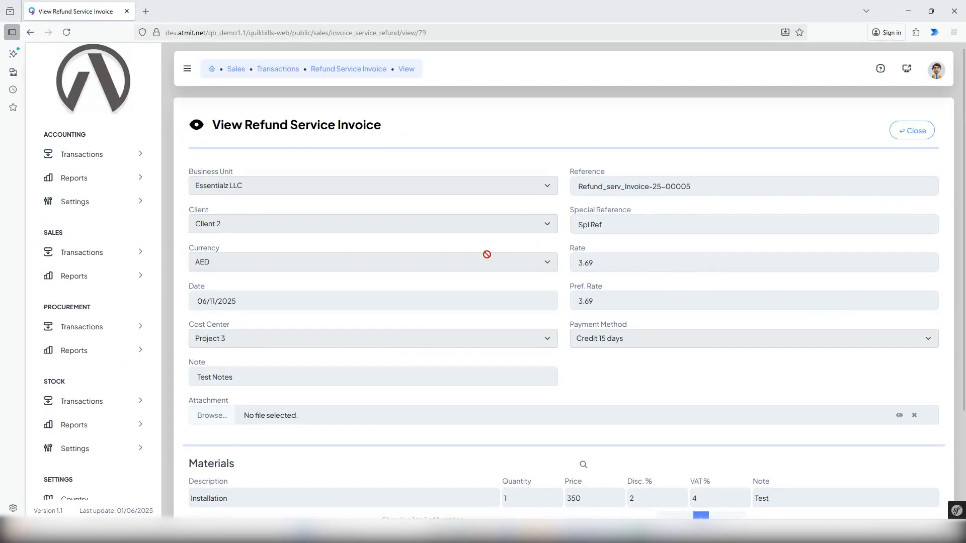
{"action": "scroll", "coordinate": [583, 309], "scroll_direction": "down", "scroll_amount": 1}
{"action": "scroll", "coordinate": [625, 371], "scroll_direction": "down", "scroll_amount": 1}
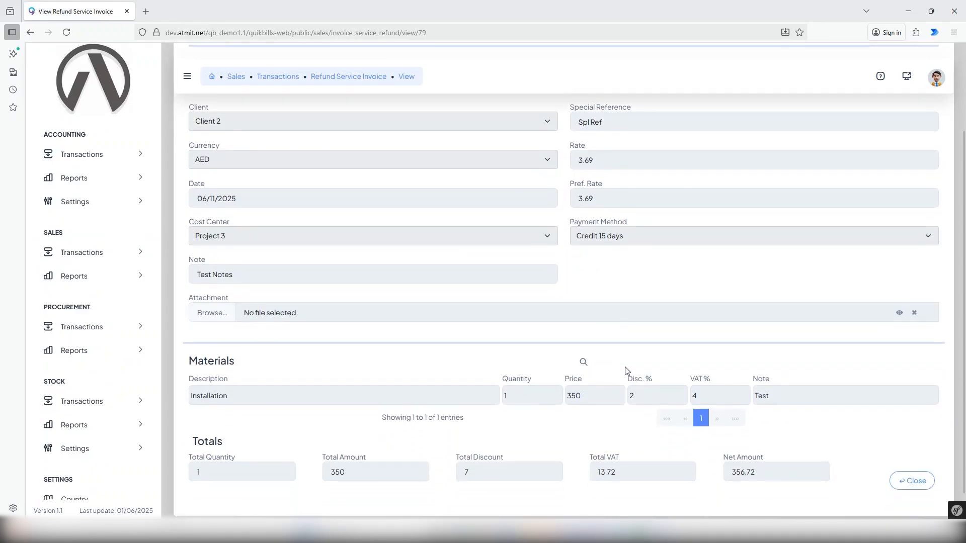
{"action": "scroll", "coordinate": [625, 371], "scroll_direction": "up", "scroll_amount": 2}
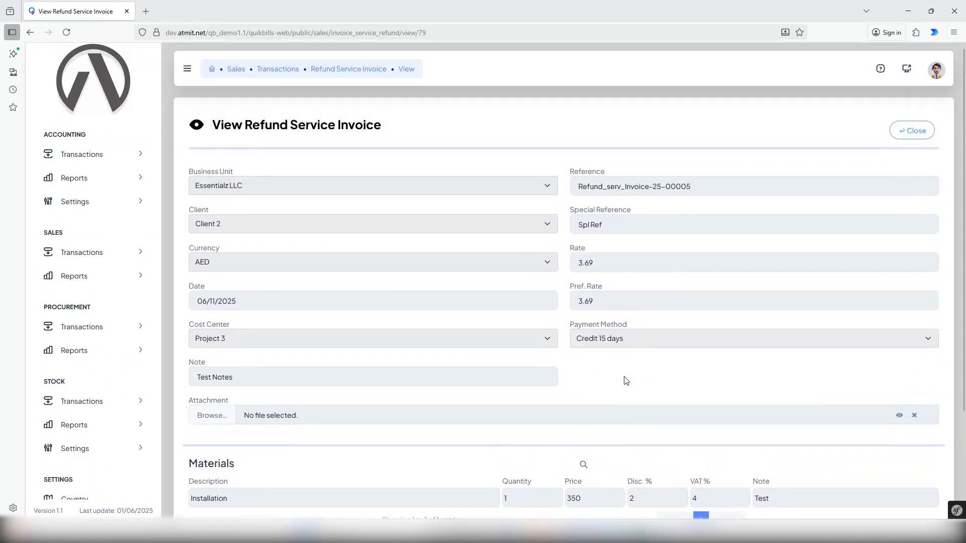
{"action": "scroll", "coordinate": [783, 405], "scroll_direction": "down", "scroll_amount": 2}
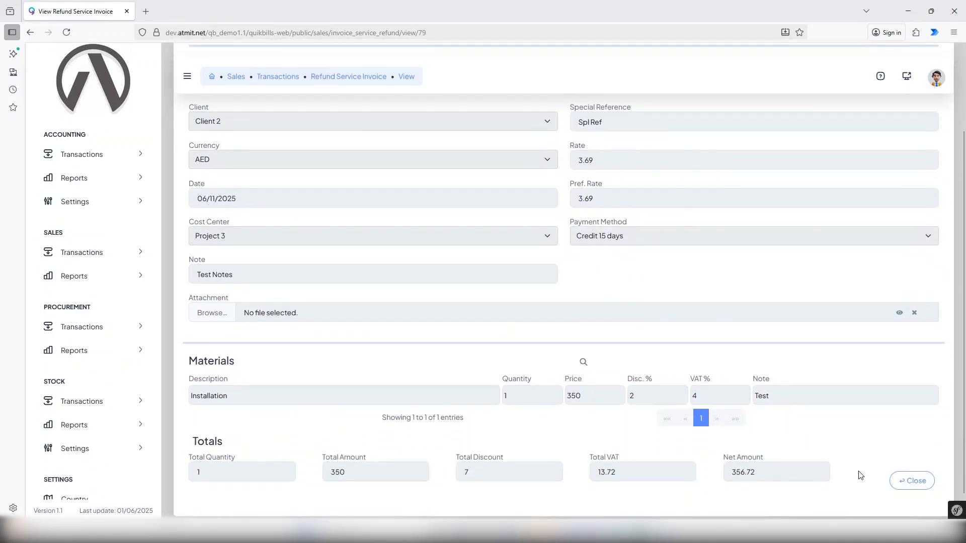
{"action": "left_click", "coordinate": [915, 482]}
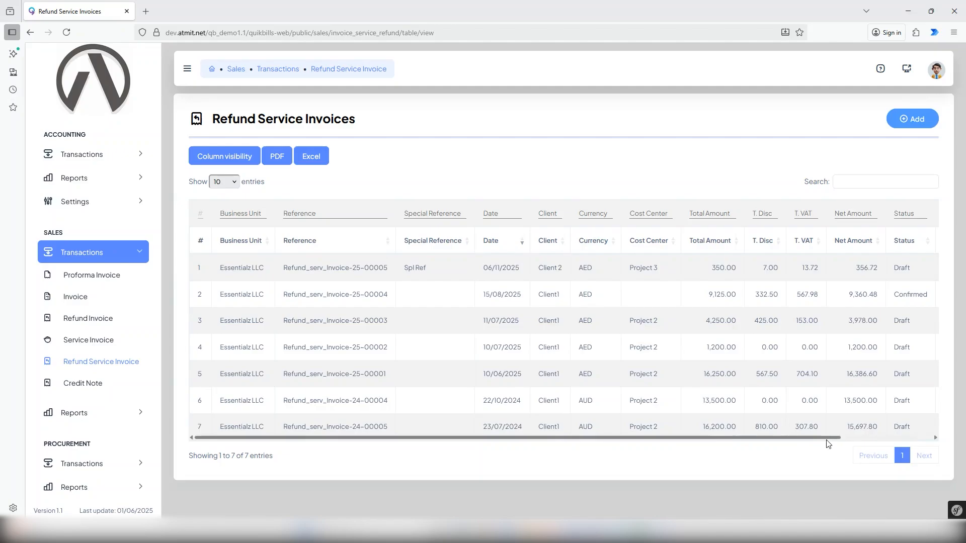
{"action": "left_click_drag", "start_coordinate": [826, 440], "coordinate": [911, 436]}
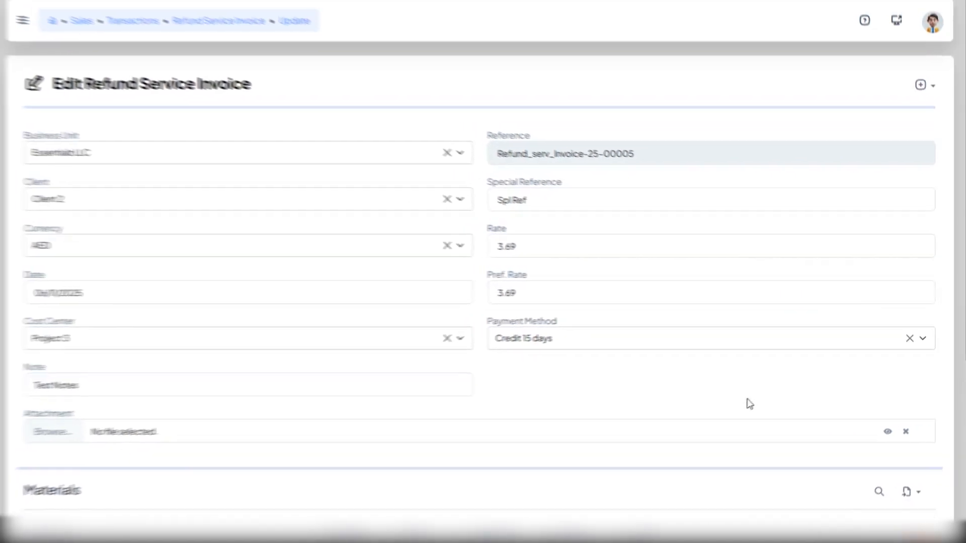
Step: Set the Installation line quantity to 2 on invoice 25-00005 and save it
{"action": "scroll", "coordinate": [322, 397], "scroll_direction": "down", "scroll_amount": 2}
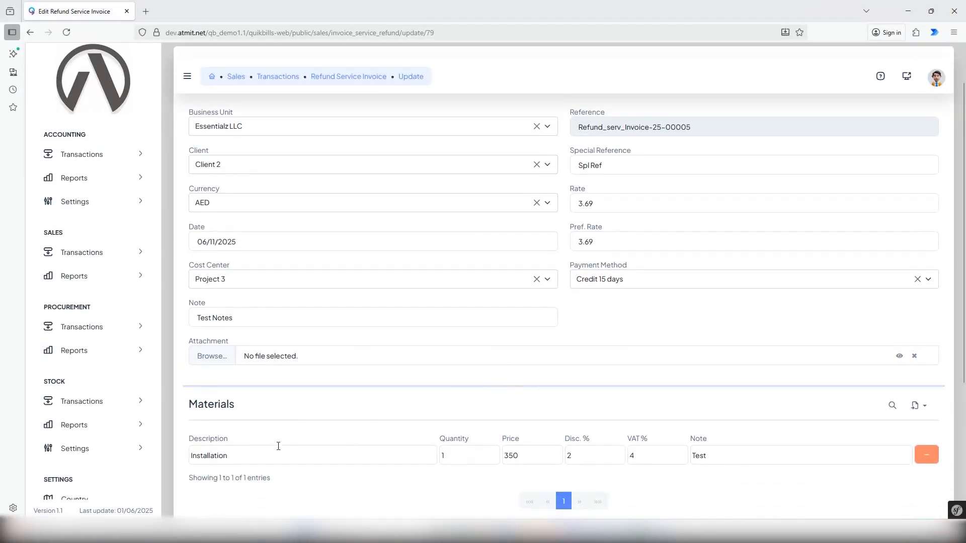
{"action": "type", "text": "2"}
{"action": "scroll", "coordinate": [794, 405], "scroll_direction": "down", "scroll_amount": 4}
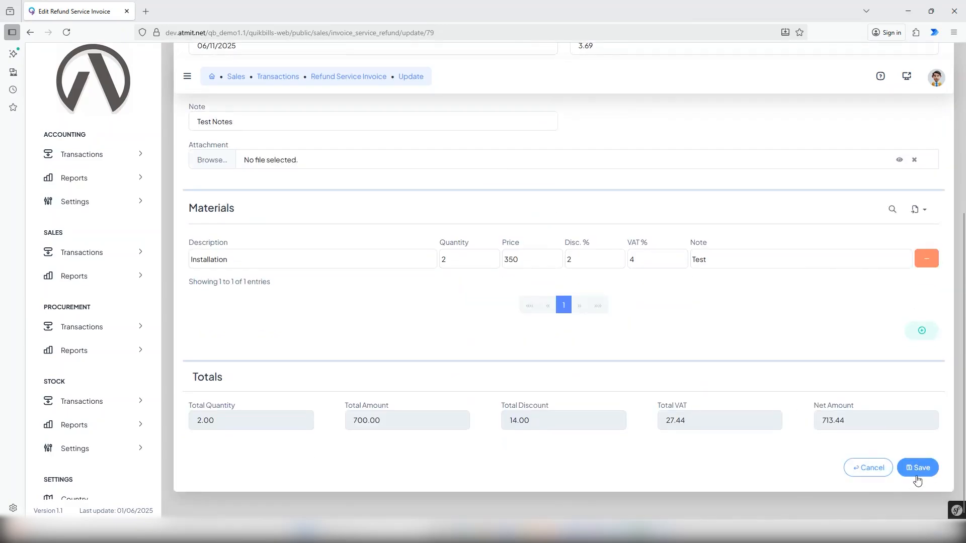
{"action": "left_click", "coordinate": [916, 474]}
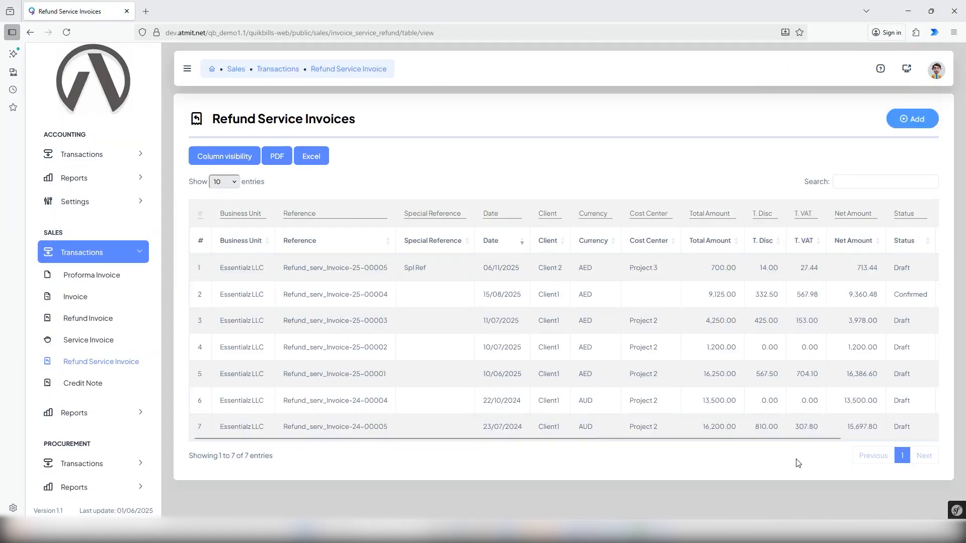
Step: In the duplicated invoice, replace the Installation description with Networking
{"action": "left_click_drag", "start_coordinate": [816, 441], "coordinate": [908, 441]}
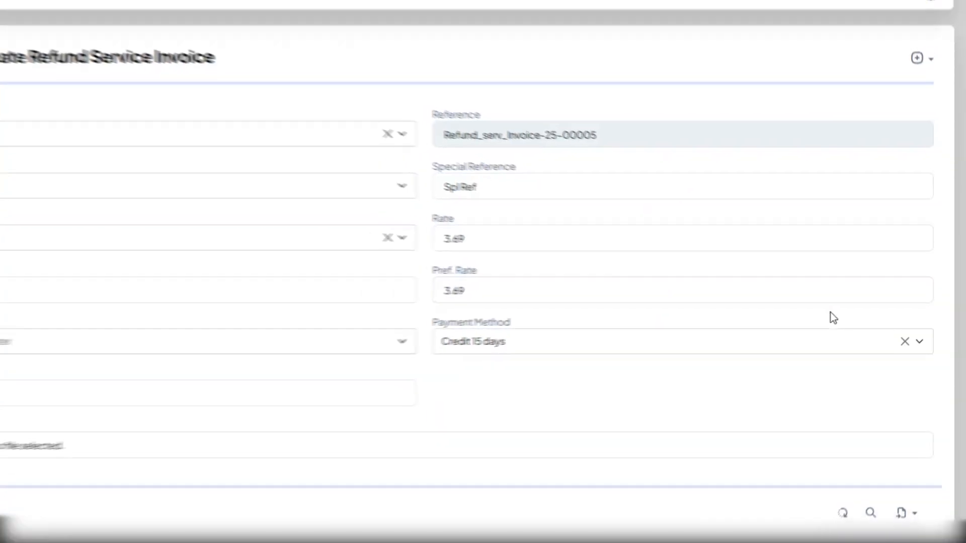
{"action": "scroll", "coordinate": [233, 473], "scroll_direction": "down", "scroll_amount": 1}
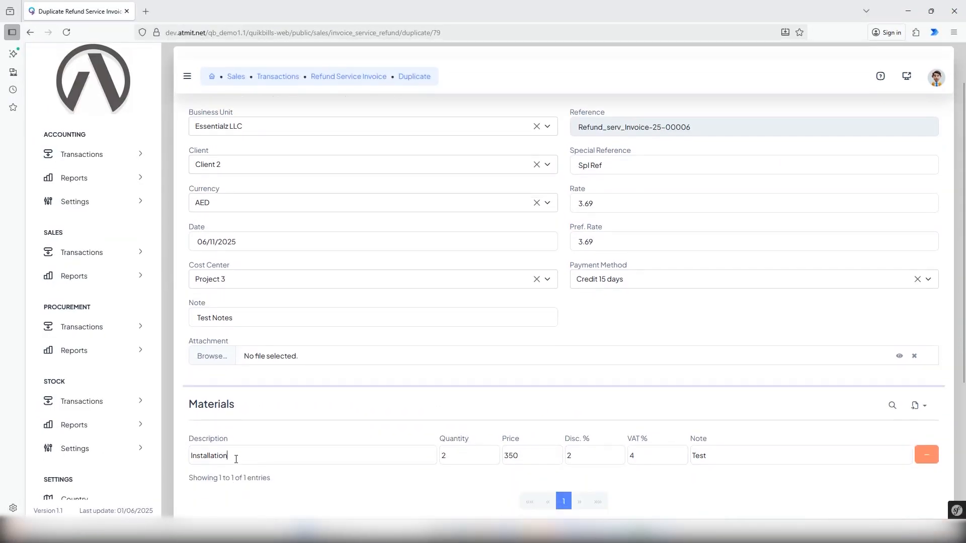
{"action": "left_click_drag", "start_coordinate": [236, 460], "coordinate": [162, 453]}
{"action": "type", "text": "Netw"}
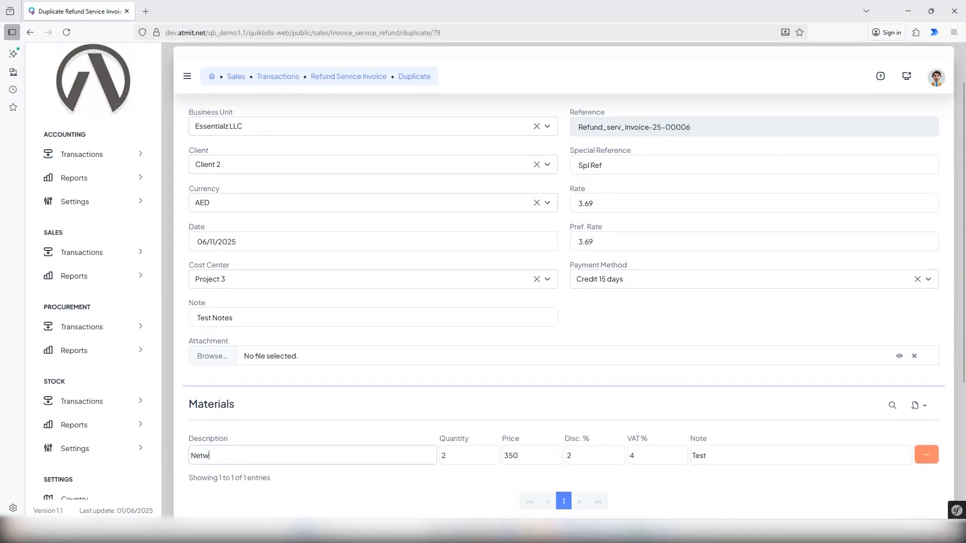
{"action": "type", "text": "orking"}
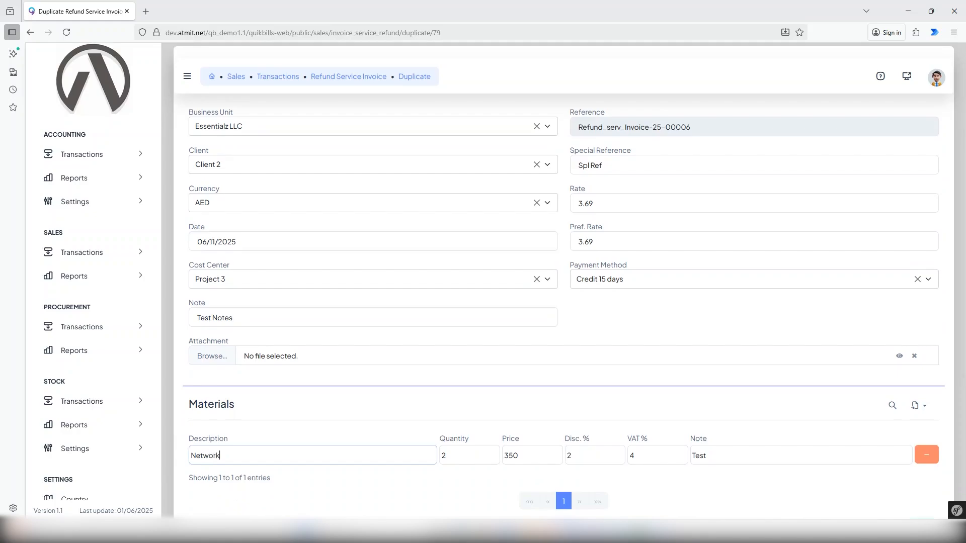
Step: Set the duplicate's cost center to Project 4 and save it
{"action": "left_click", "coordinate": [352, 280]}
{"action": "type", "text": "c"}
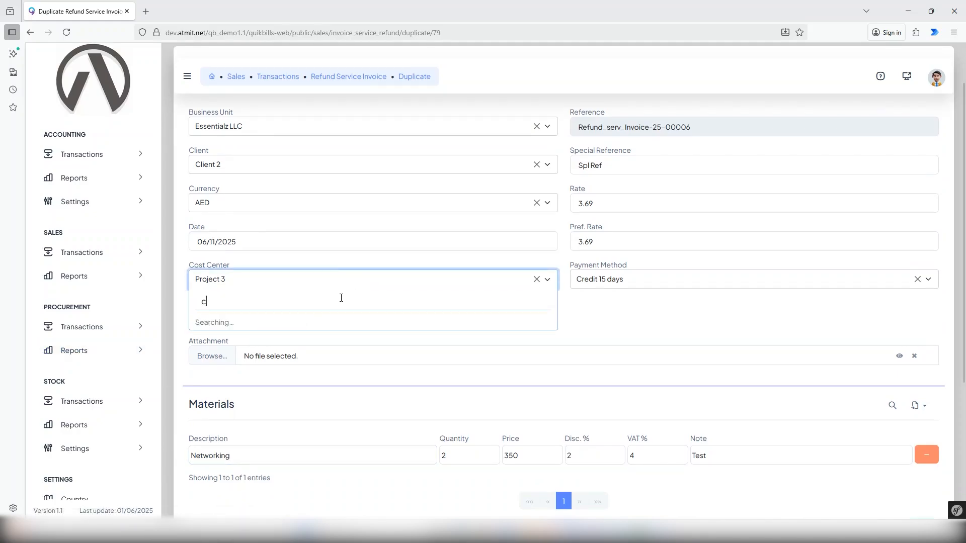
{"action": "left_click", "coordinate": [233, 375]}
{"action": "scroll", "coordinate": [654, 338], "scroll_direction": "down", "scroll_amount": 1}
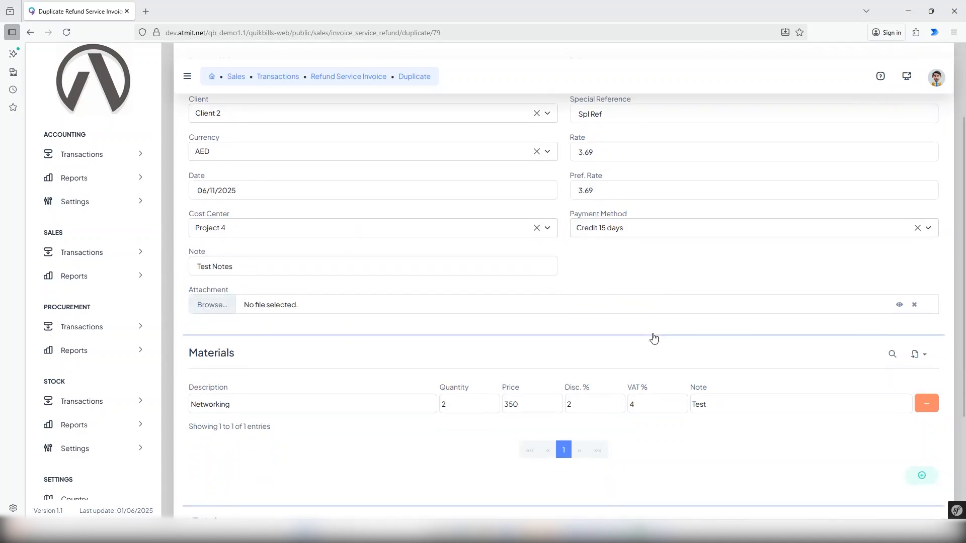
{"action": "scroll", "coordinate": [657, 426], "scroll_direction": "down", "scroll_amount": 3}
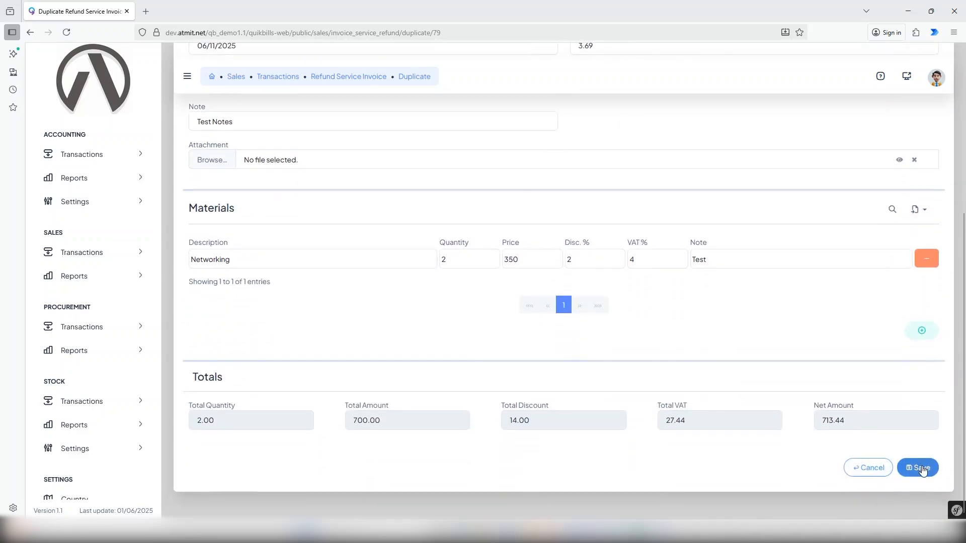
{"action": "left_click", "coordinate": [921, 470]}
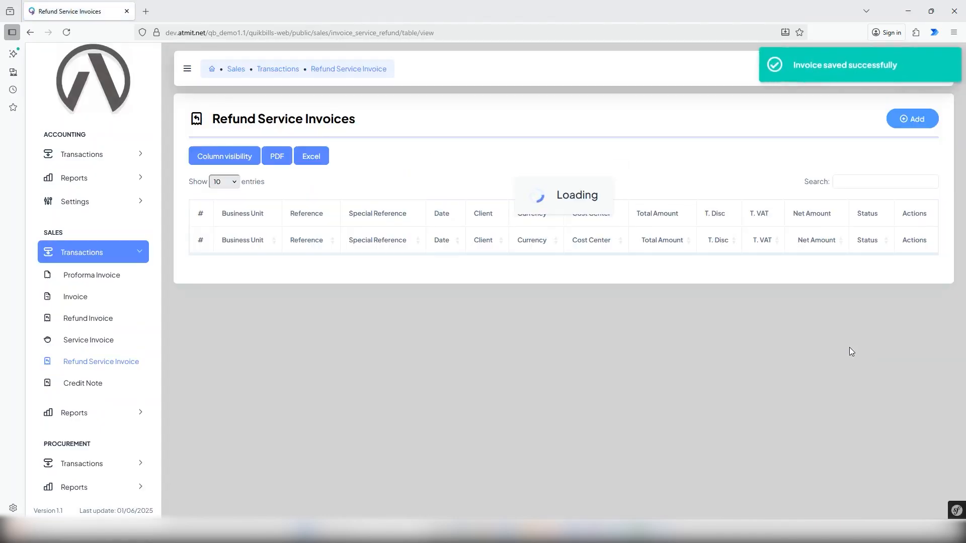
Step: Confirm invoice Refund_serv_Invoice-25-00005 so its status becomes Confirmed, leaving 25-00006 as Draft
{"action": "scroll", "coordinate": [523, 342], "scroll_direction": "right", "scroll_amount": 3}
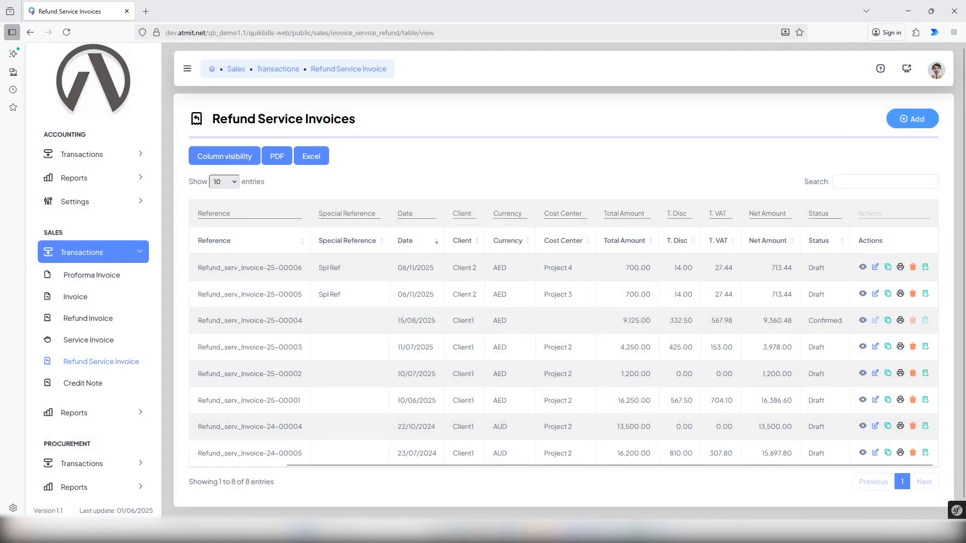
{"action": "left_click", "coordinate": [901, 295]}
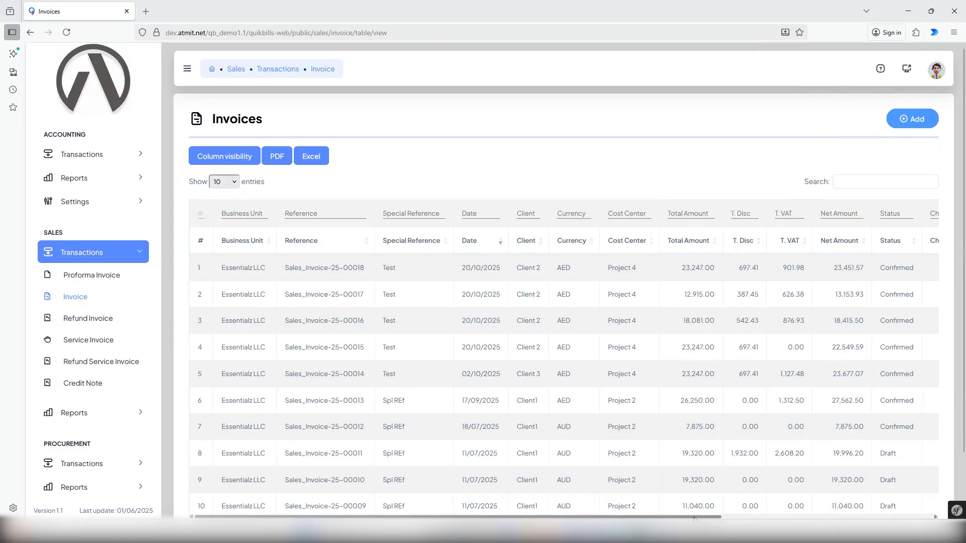
{"action": "left_click_drag", "start_coordinate": [698, 517], "coordinate": [909, 521]}
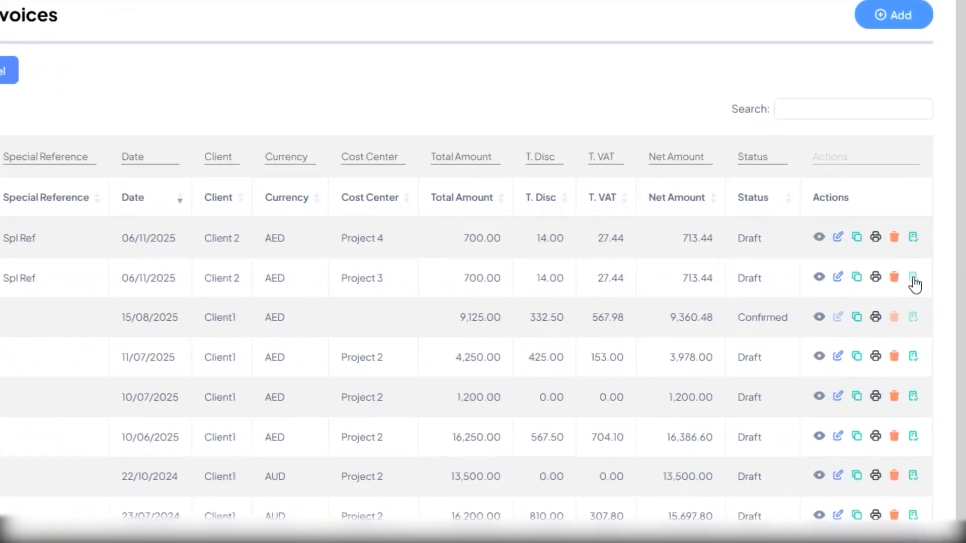
{"action": "left_click", "coordinate": [913, 277]}
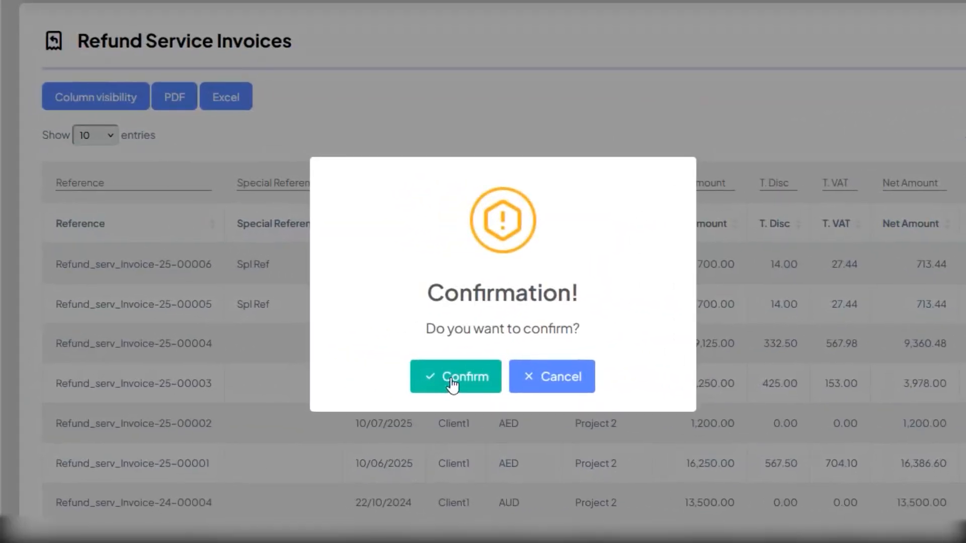
{"action": "left_click", "coordinate": [458, 382]}
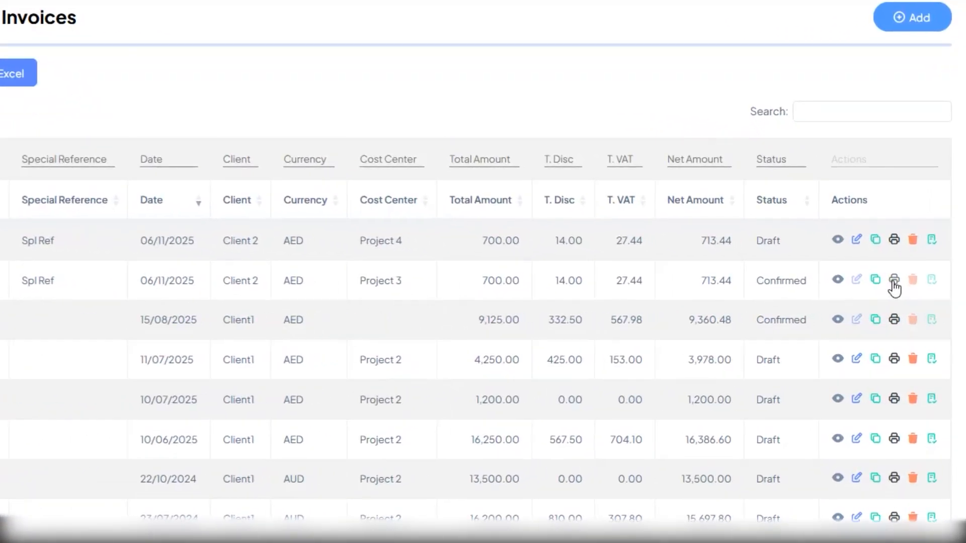
{"action": "left_click", "coordinate": [894, 280]}
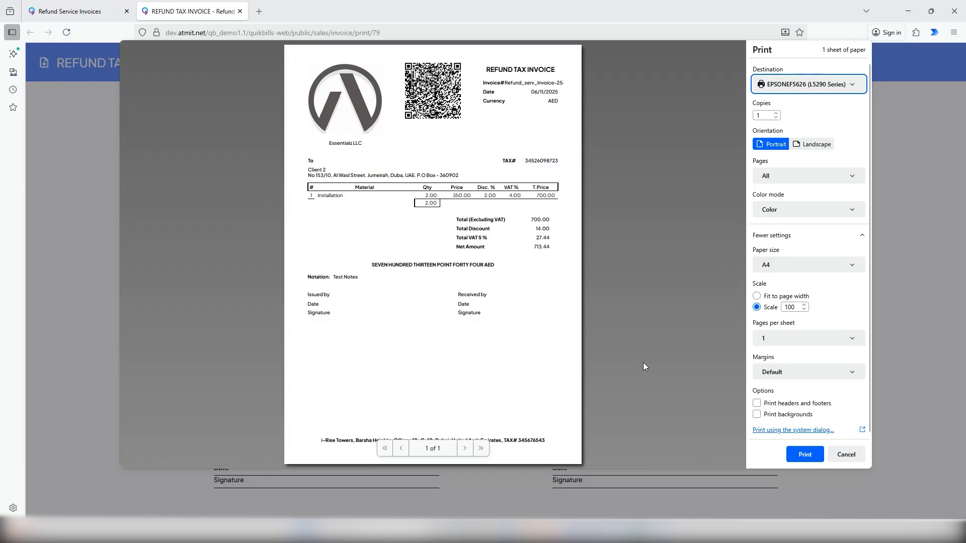
{"action": "left_click", "coordinate": [847, 455]}
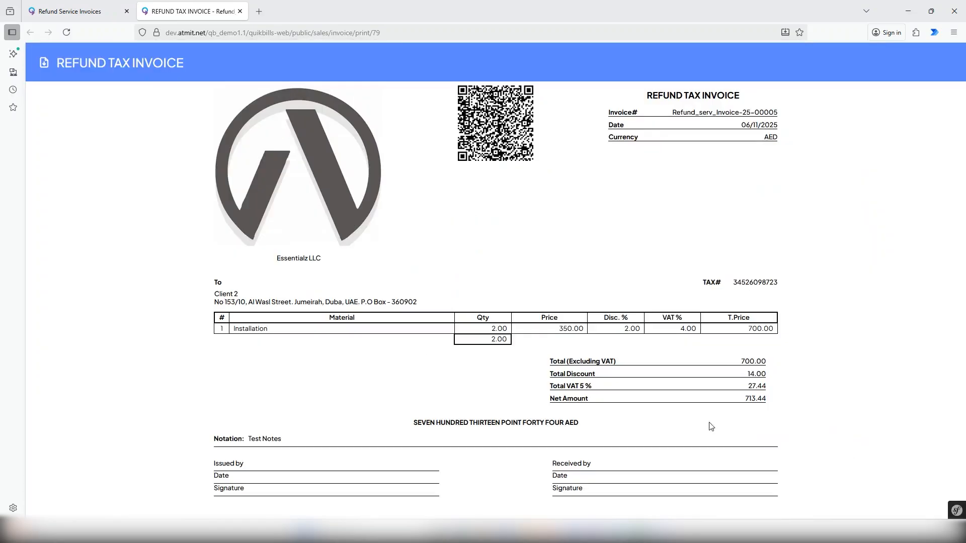
{"action": "left_click", "coordinate": [240, 11]}
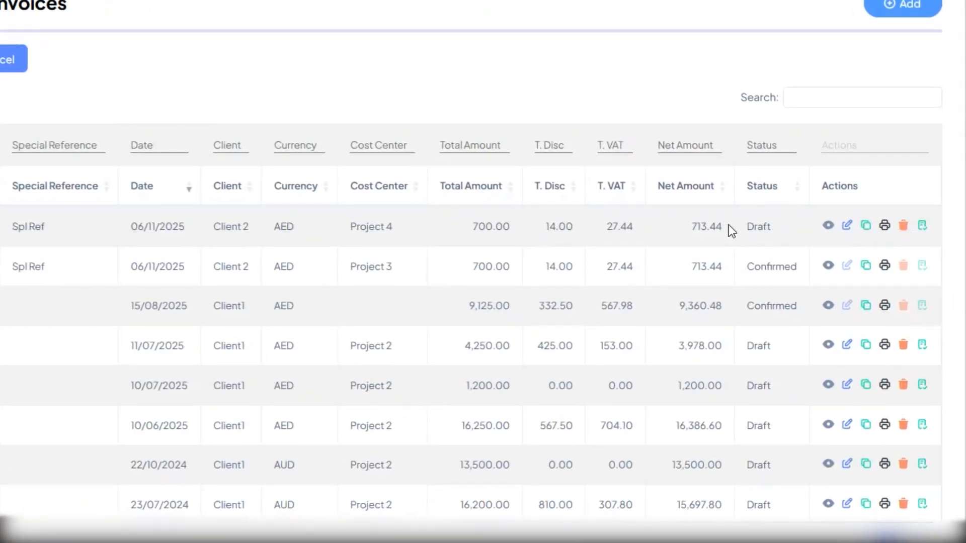
Step: Delete the Draft duplicate Refund_serv_Invoice-25-00006 and confirm the deletion
{"action": "left_click", "coordinate": [904, 226]}
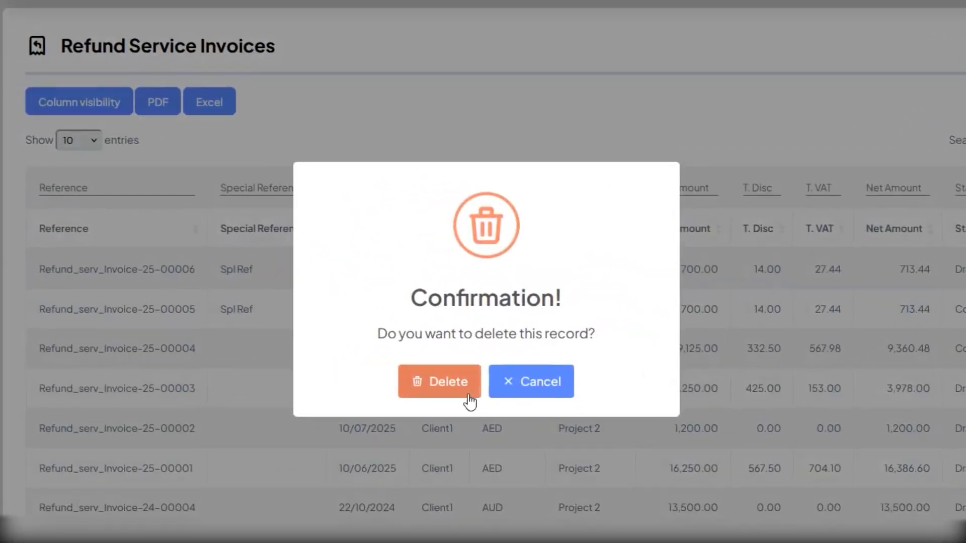
{"action": "left_click", "coordinate": [450, 382]}
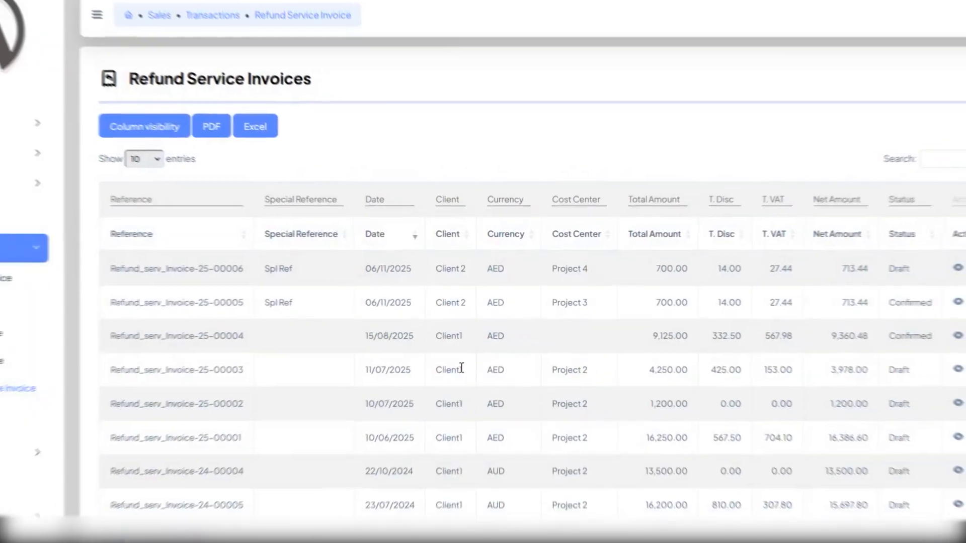